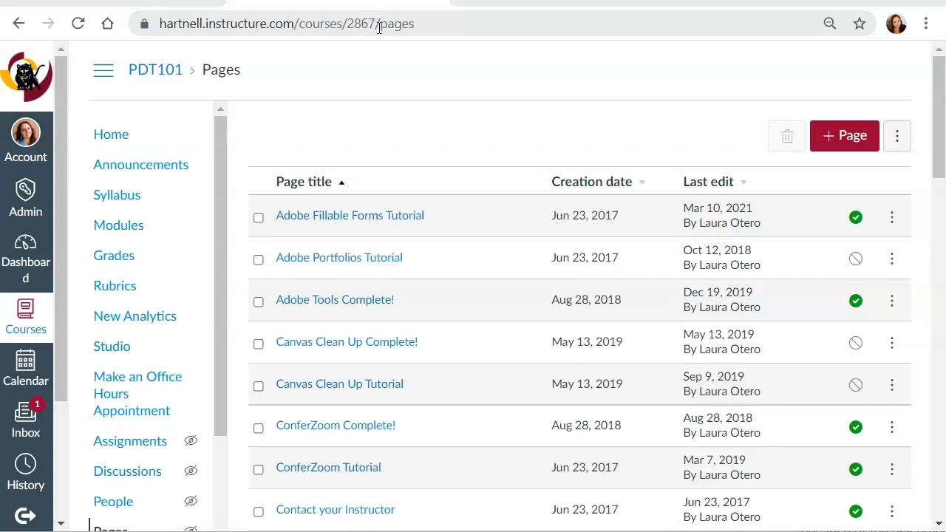
Load the course's Restore Deleted Items page by replacing /pages with /undelete in the course URL
left_click(380, 26)
left_click_drag(417, 31, 467, 29)
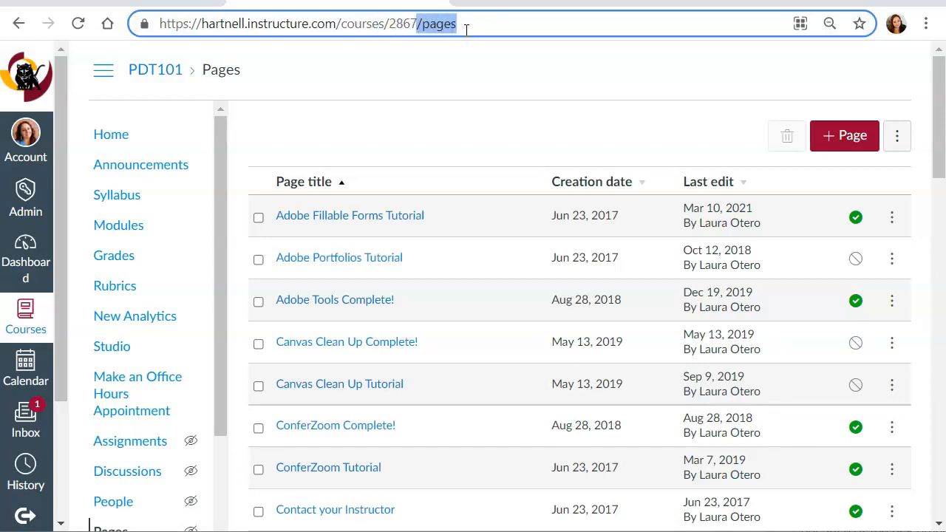
key("BackSpace")
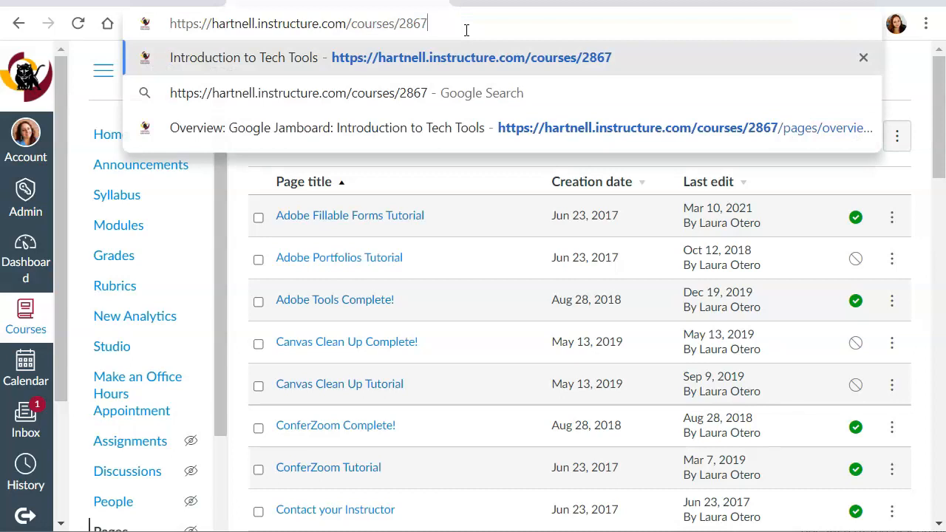
type("/")
type("undete")
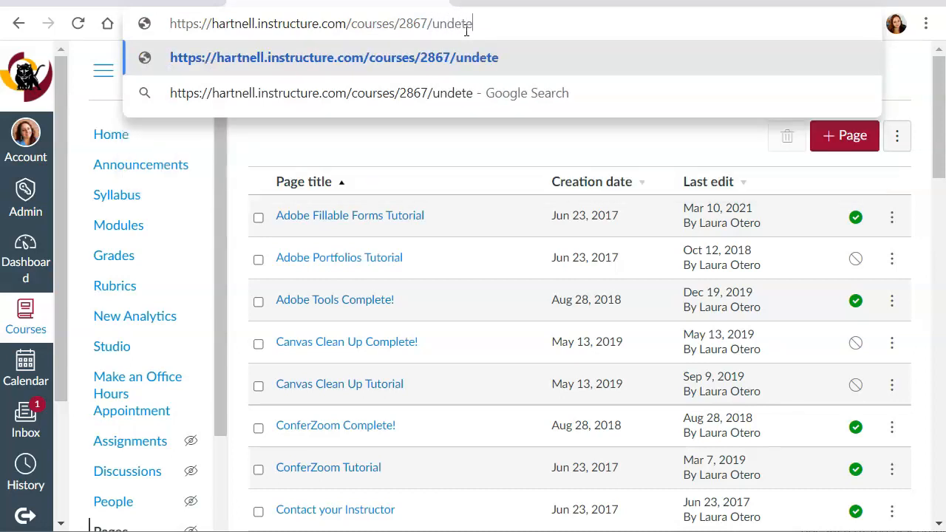
key("BackSpace")
key("BackSpace")
type("lete")
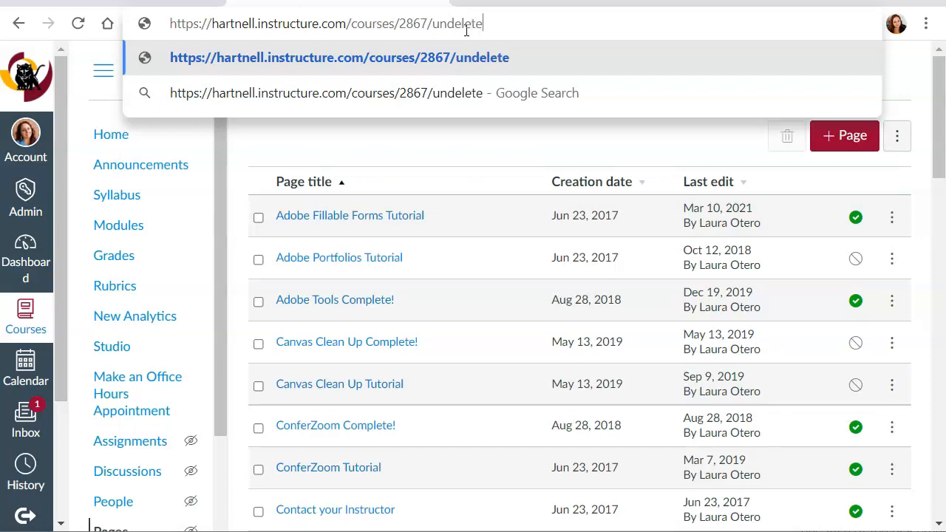
left_click(252, 162)
left_click(519, 27)
key("Return")
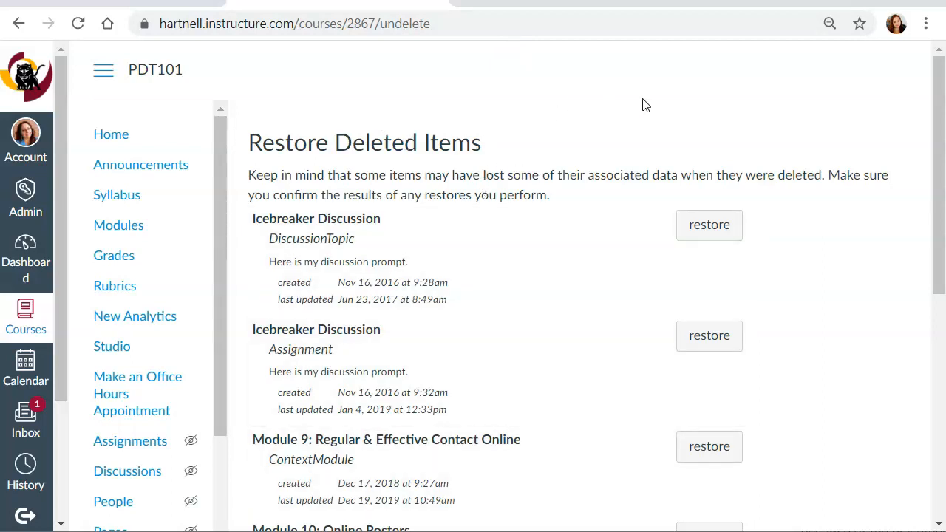
Restore the deleted wiki page Overview: Google Jamboard from the list of deleted items
left_click_drag(939, 80, 939, 92)
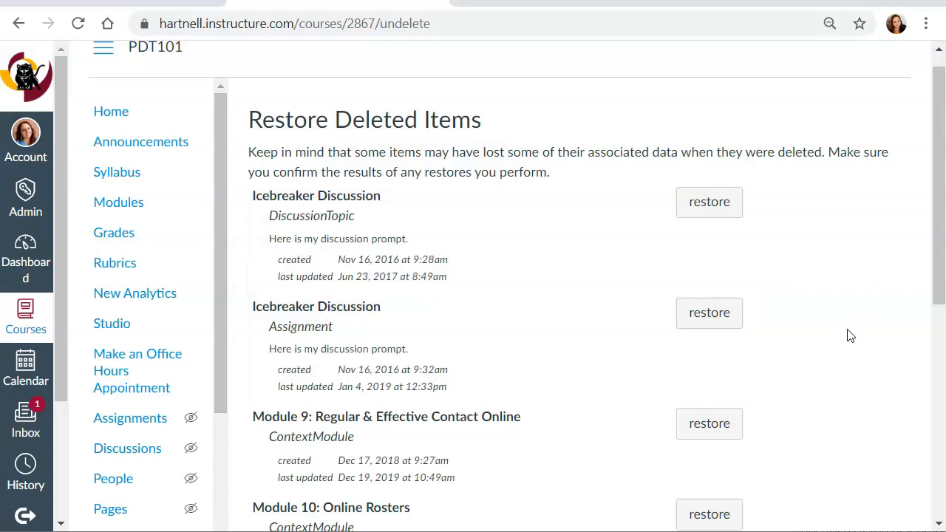
scroll(649, 188, "down", 3)
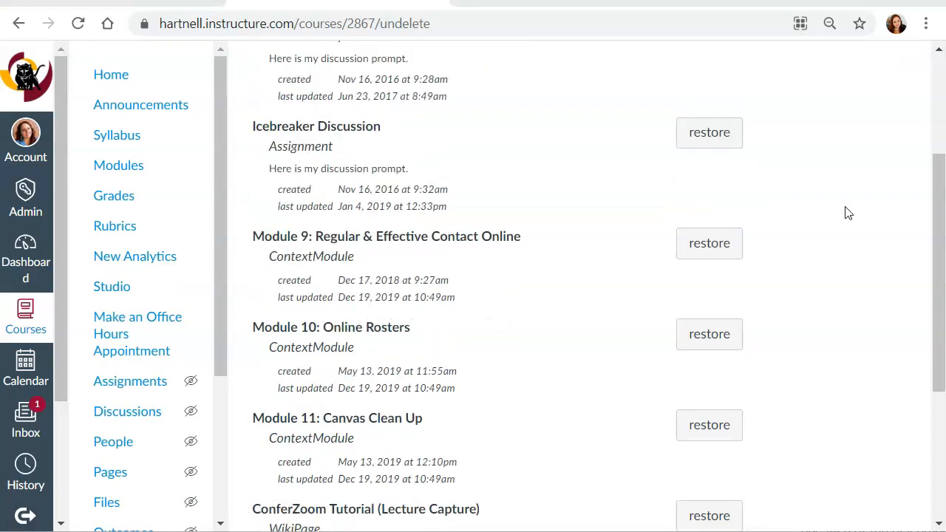
scroll(848, 213, "down", 3)
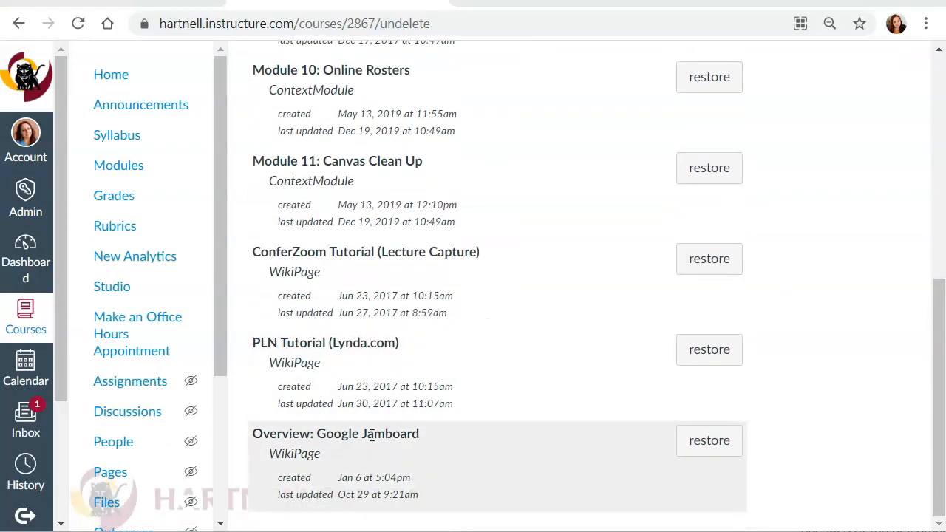
left_click(722, 441)
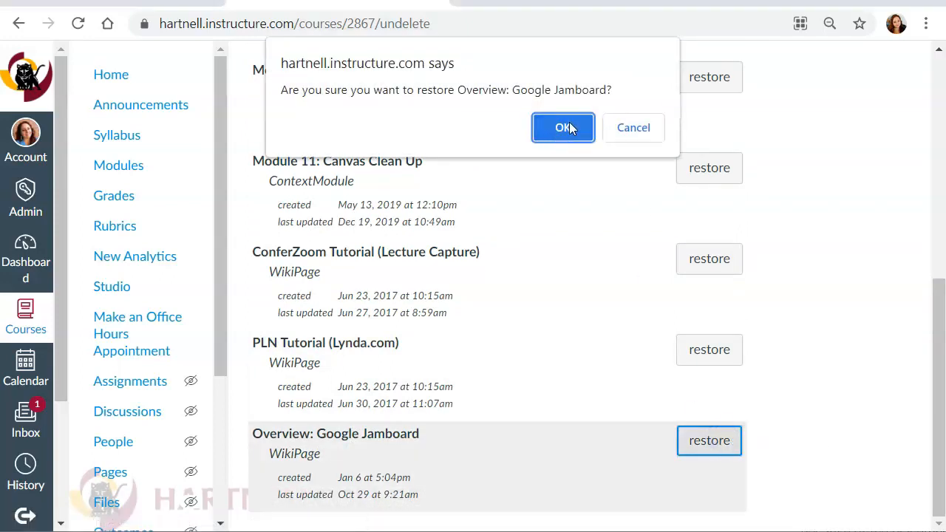
left_click(569, 129)
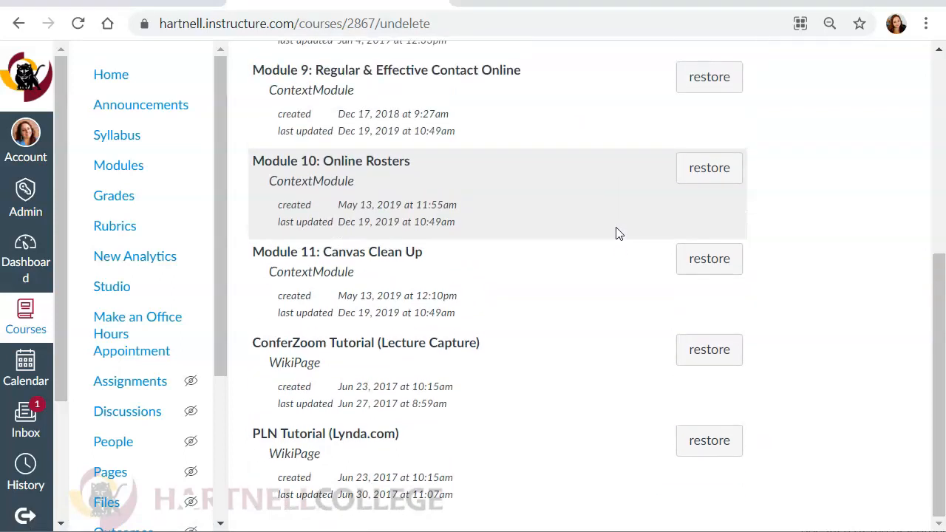
Add the existing page Overview: Google Jamboard to Module 3: Interactive Virtual Whiteboard with Jamboard
left_click(123, 164)
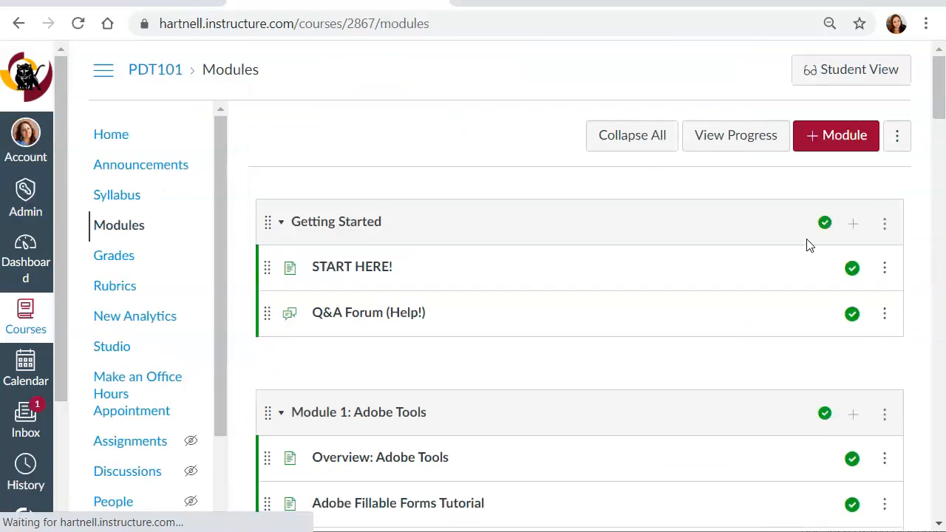
scroll(808, 245, "down", 3)
scroll(808, 245, "down", 12)
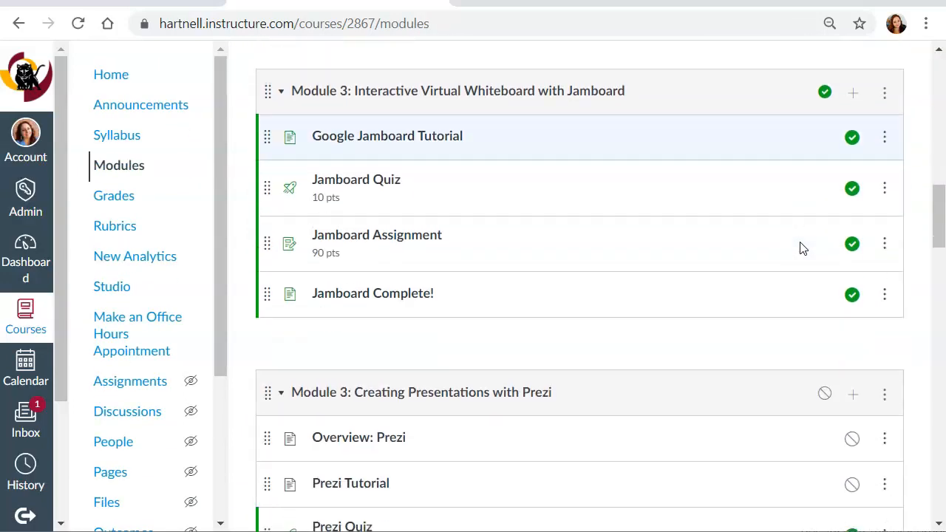
scroll(802, 247, "up", 1)
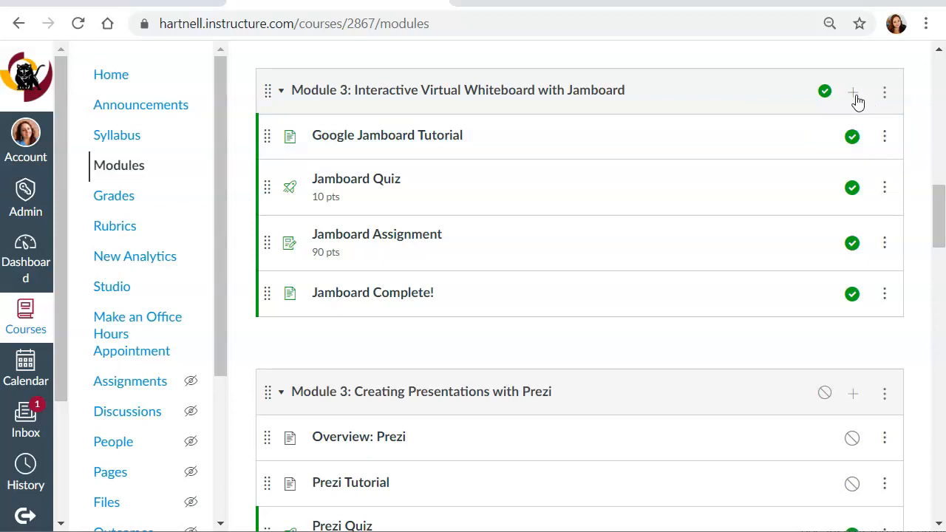
left_click(856, 95)
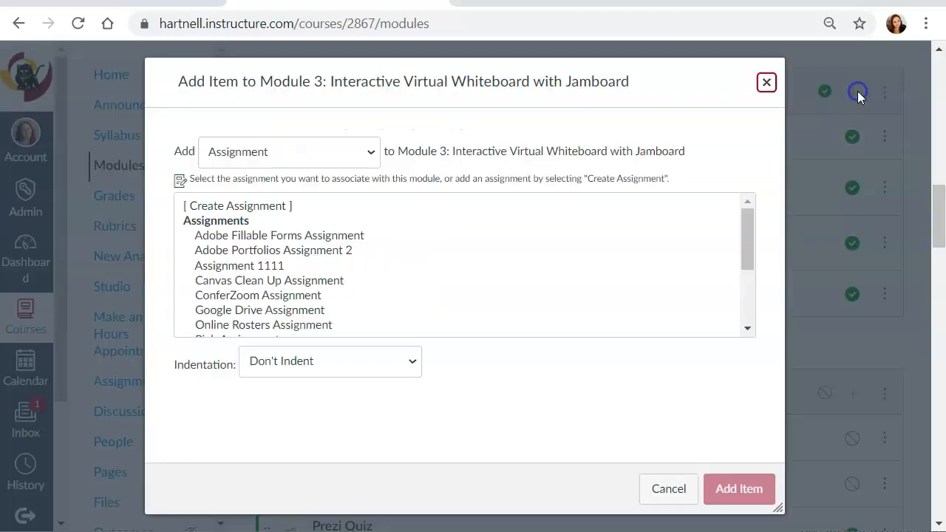
left_click(294, 157)
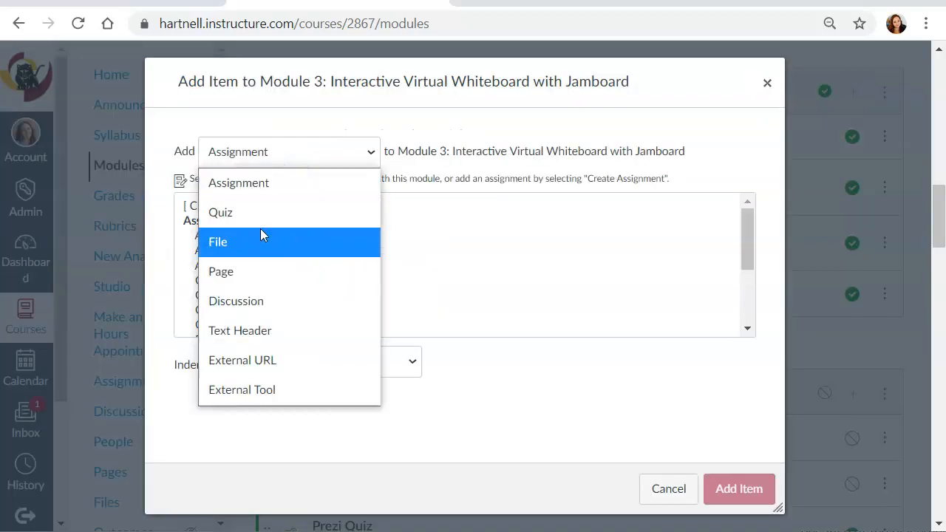
left_click(245, 272)
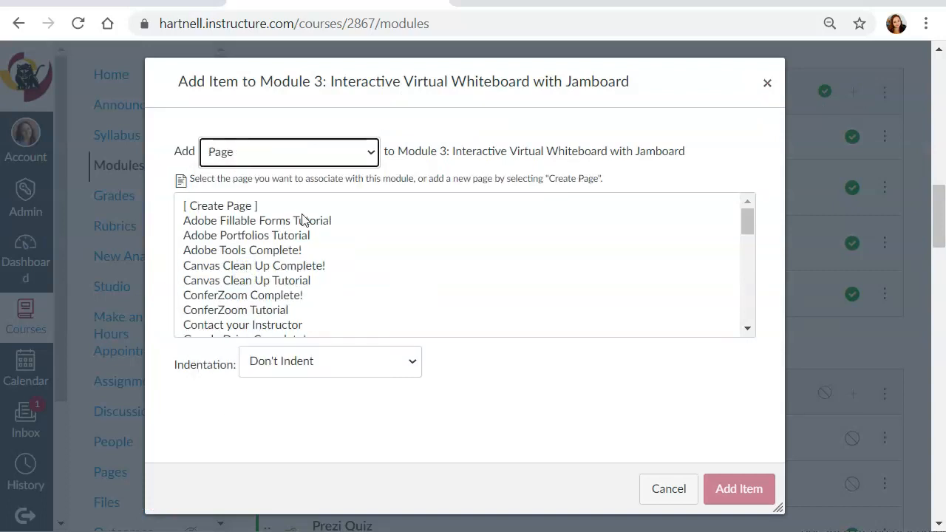
scroll(319, 240, "down", 3)
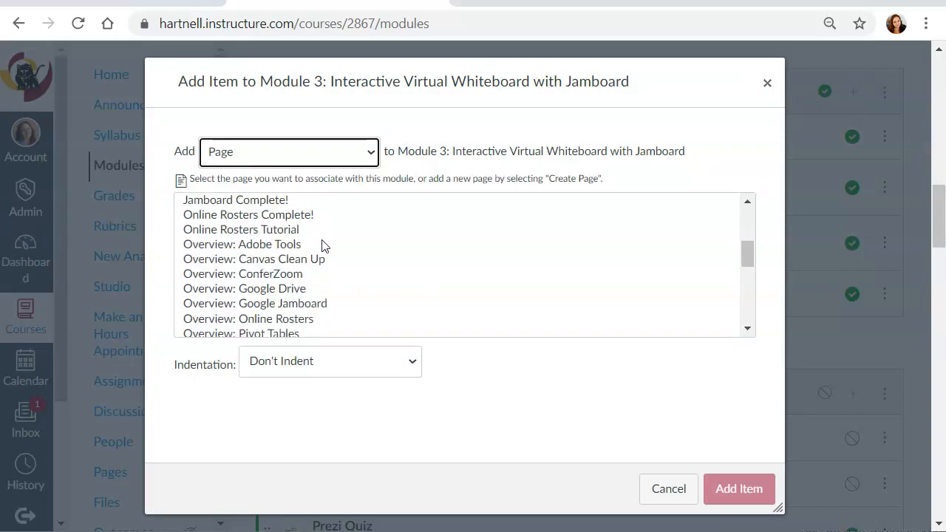
left_click(306, 306)
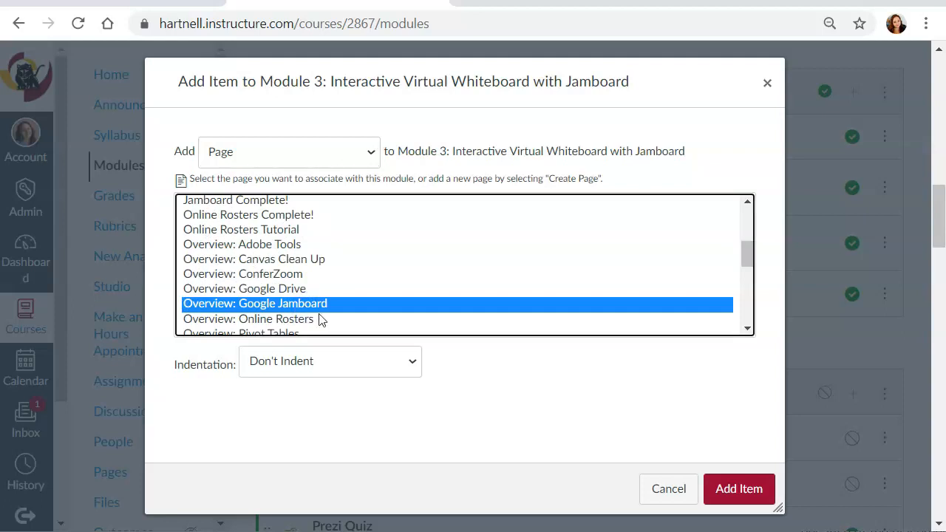
left_click(747, 493)
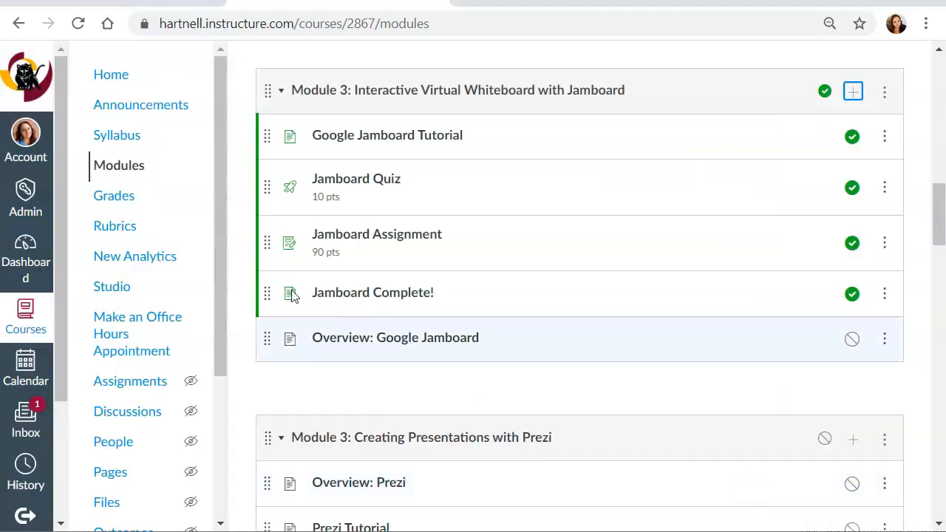
Move Overview: Google Jamboard above Google Jamboard Tutorial as the module's first item and publish it
left_click_drag(270, 342, 253, 126)
left_click(851, 140)
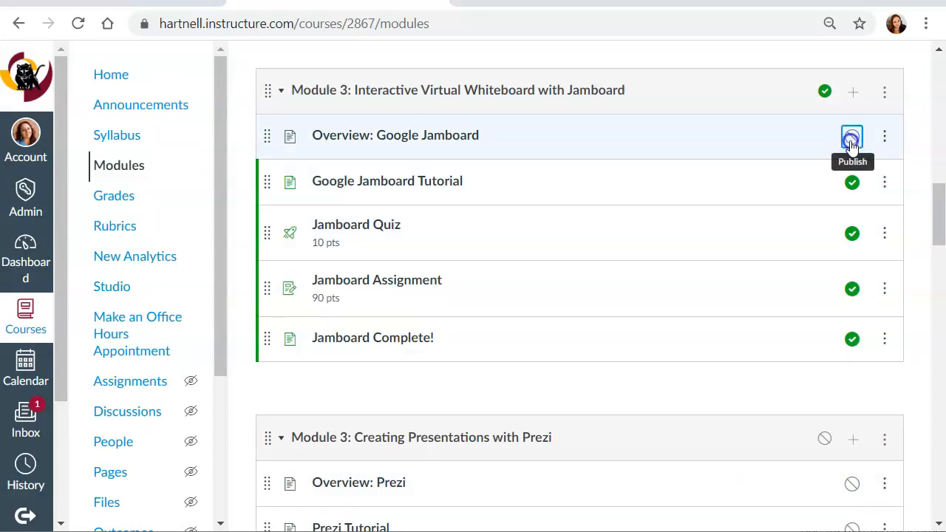
Open the restored Overview: Google Jamboard page and review its content
left_click(421, 141)
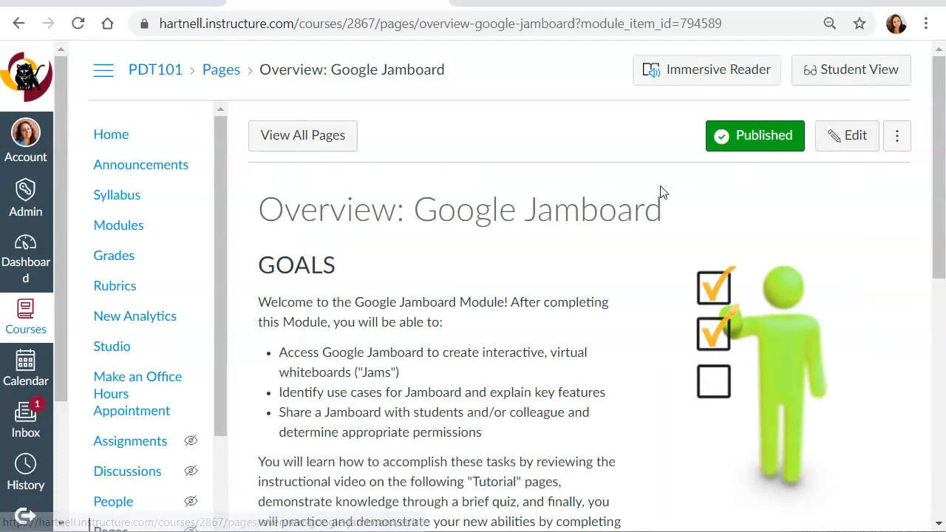
scroll(660, 193, "down", 4)
scroll(660, 194, "up", 4)
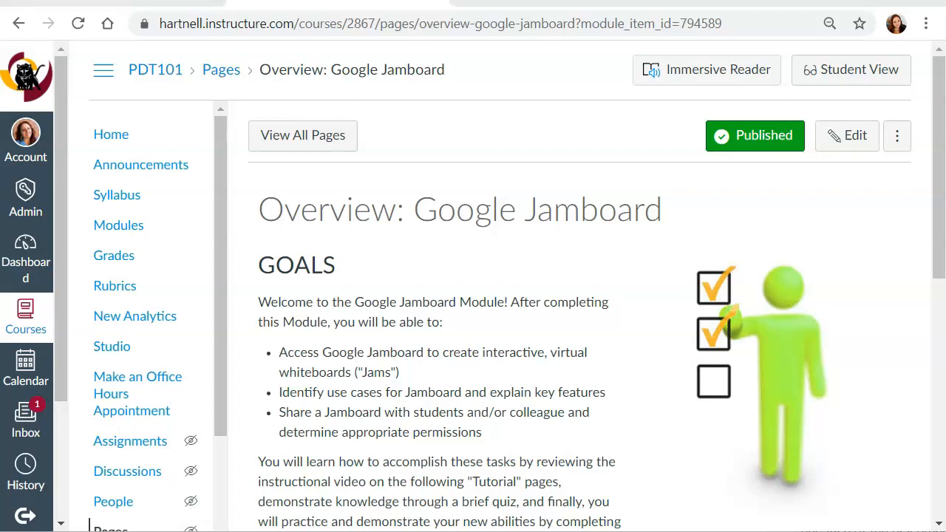
Return to the course modules, open the Overview: Adobe Tools page from Module 1 and show its additional page options
left_click(122, 228)
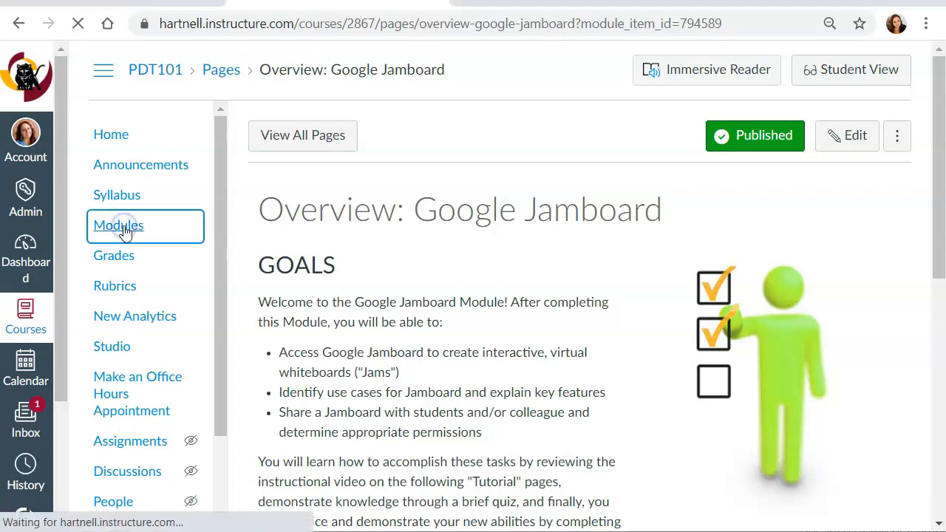
scroll(405, 303, "down", 1)
scroll(405, 303, "down", 1)
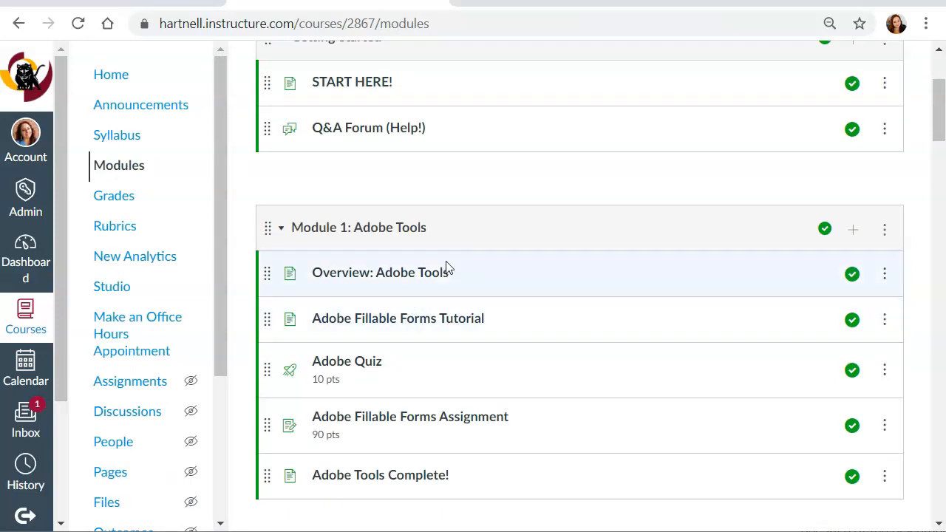
left_click(885, 274)
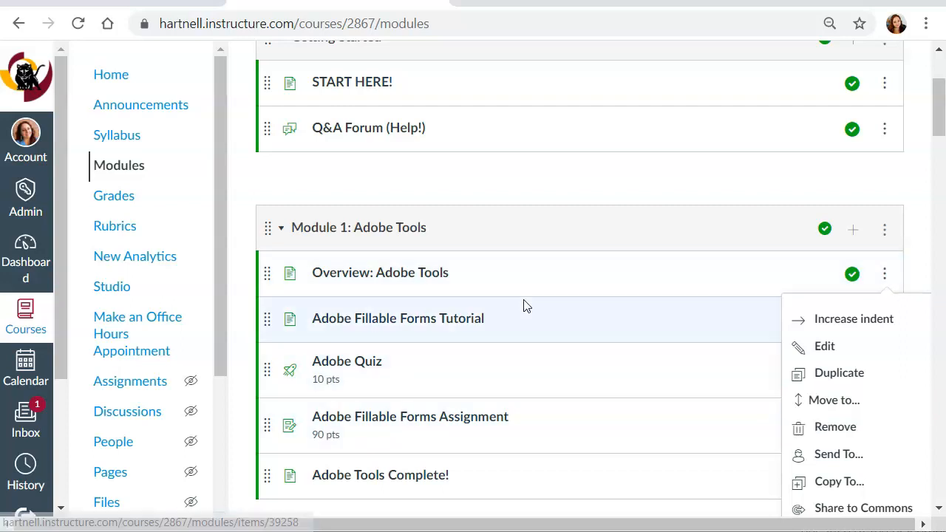
left_click(406, 275)
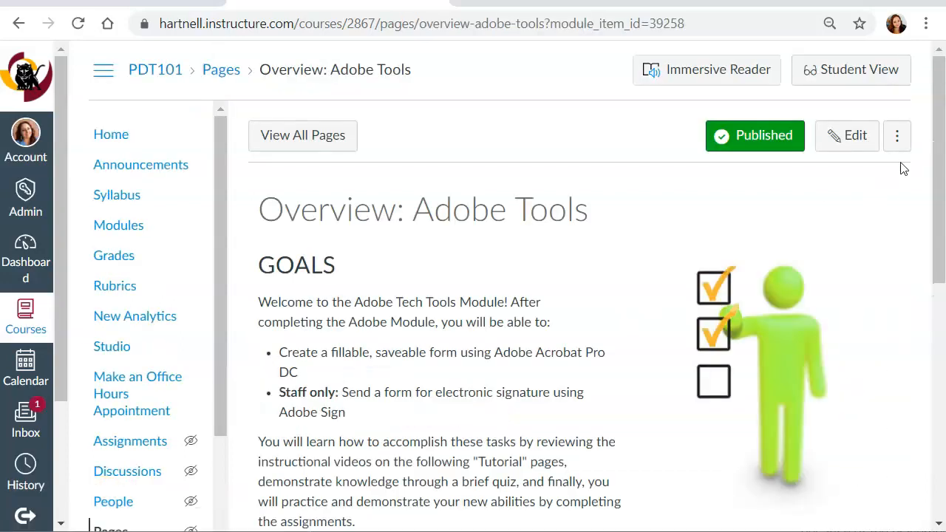
left_click(896, 135)
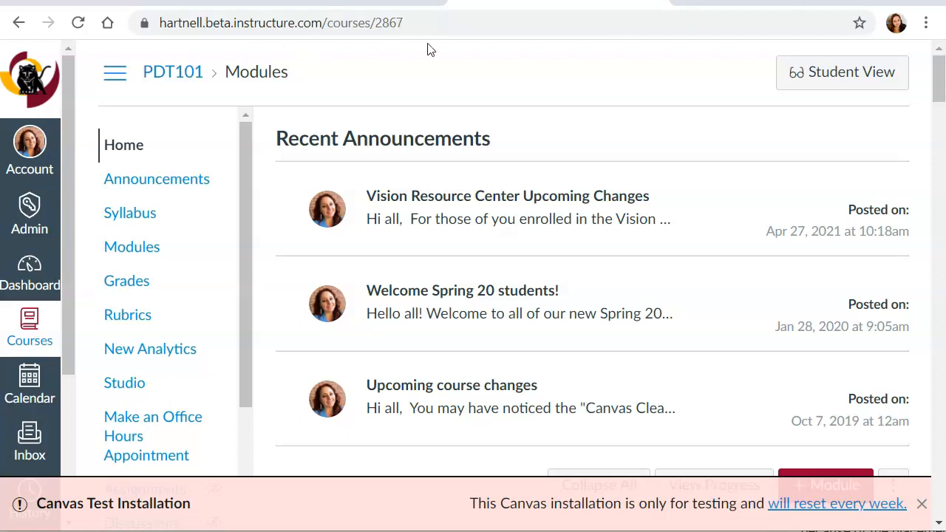
Look through the navigation links of the PDT101 course in the Canvas beta environment
scroll(222, 257, "down", 1)
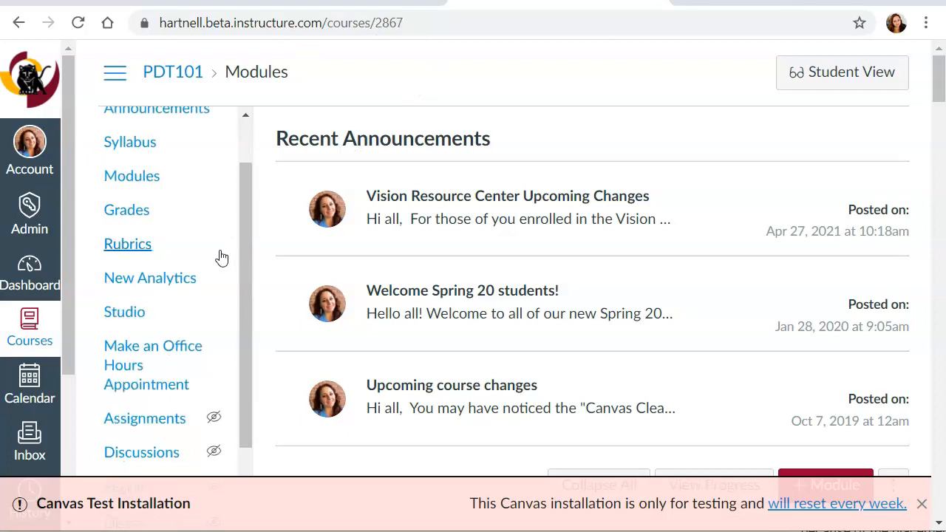
scroll(222, 257, "down", 3)
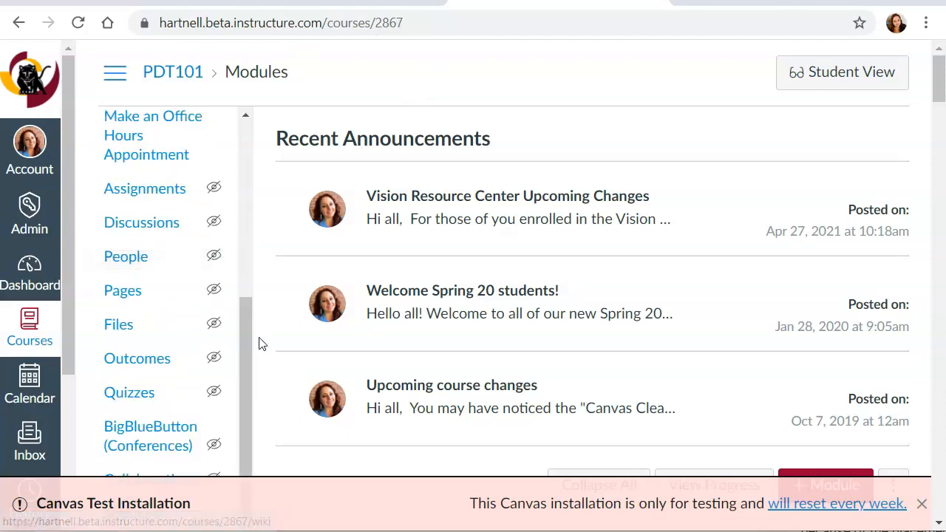